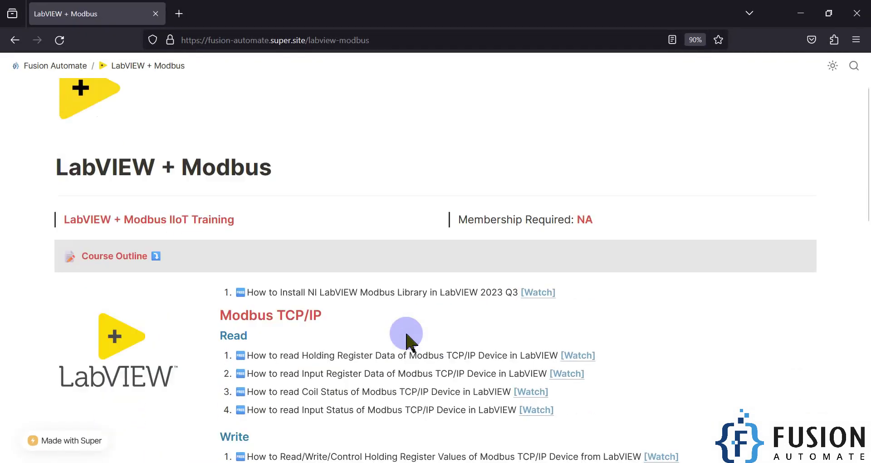
Scroll the LabVIEW + Modbus page to the Write section and highlight the Write Coil Status title.
scroll(407, 340, down, 5)
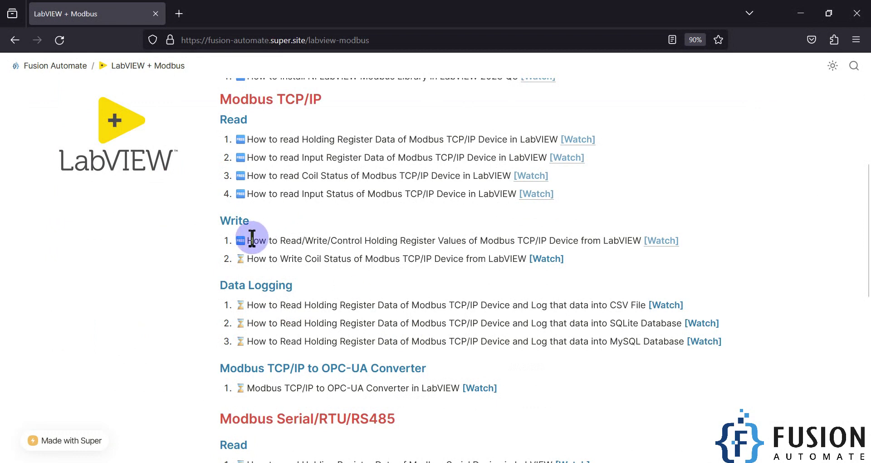
drag(254, 241, 548, 241)
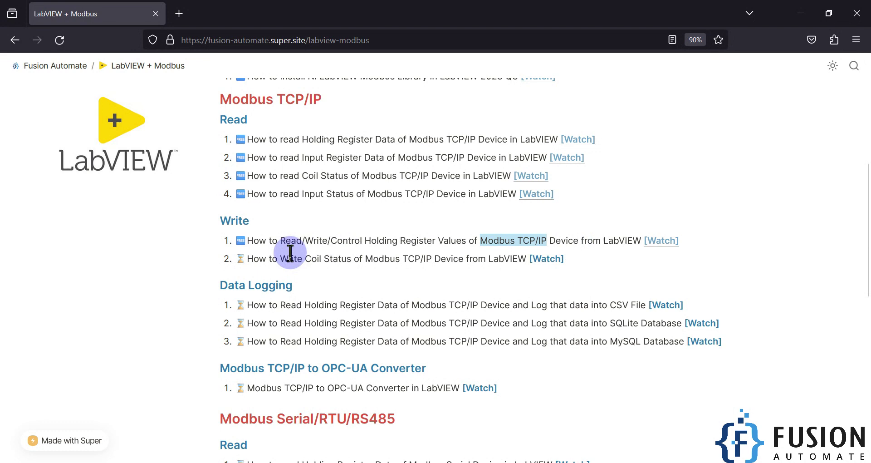
click(244, 262)
drag(244, 262, 432, 262)
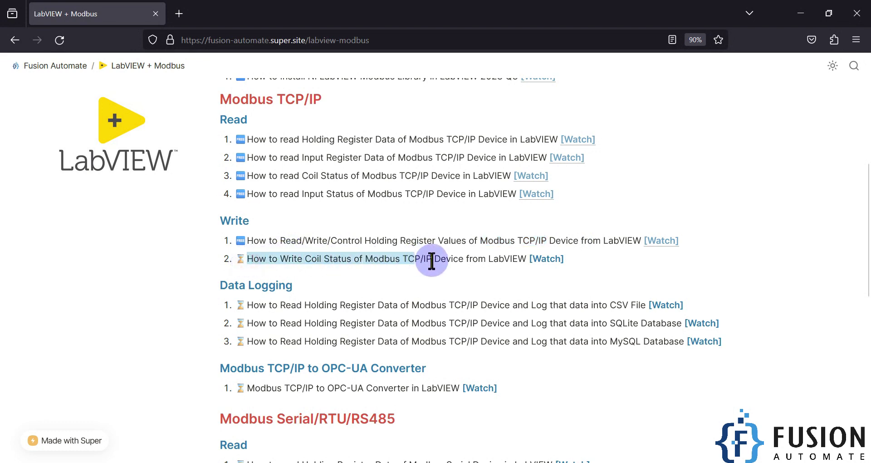
click(434, 262)
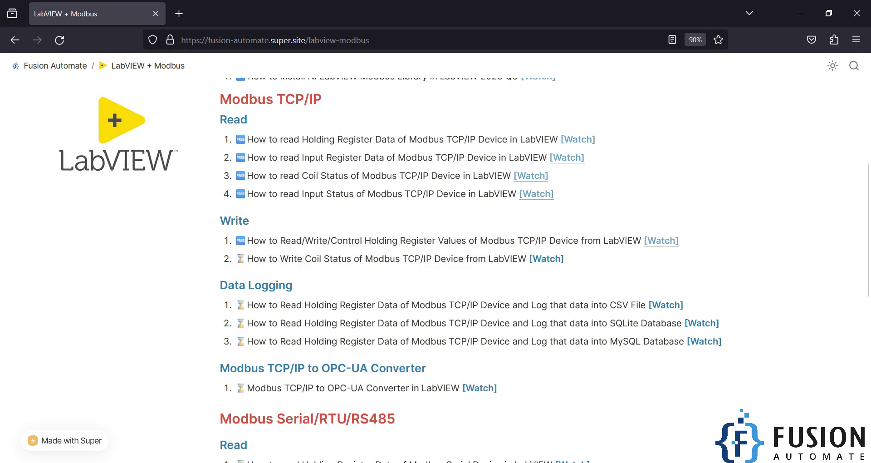
Set Modbus Slave's slave definition to 01 Coil Status (0x), then re-highlight the Write Coil Status tutorial title.
click(301, 453)
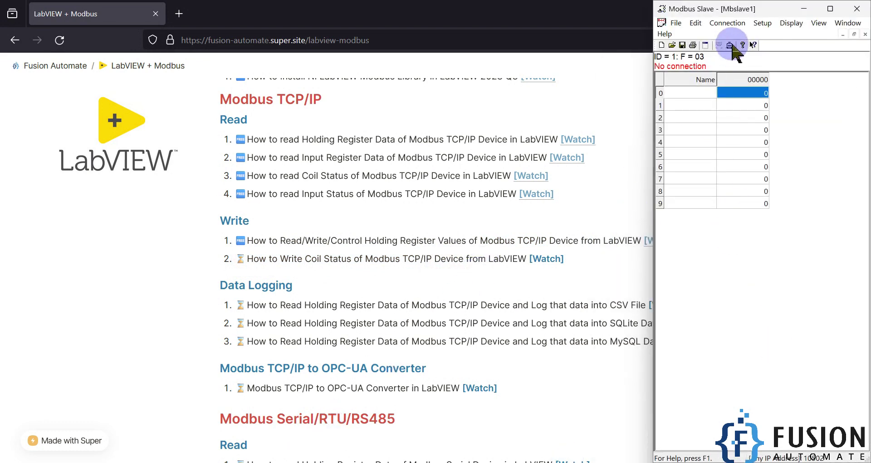
click(762, 24)
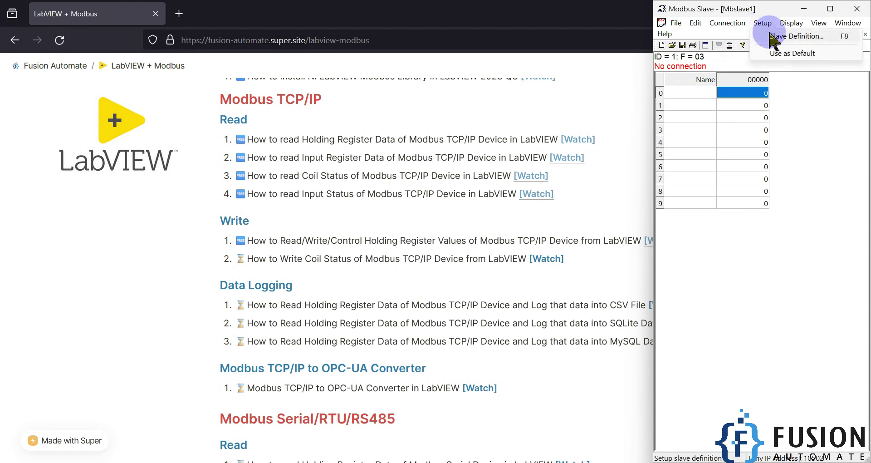
click(769, 35)
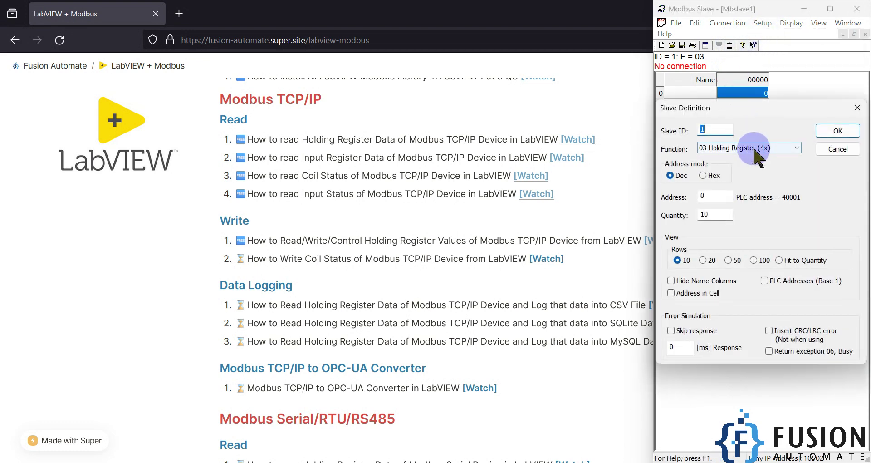
click(745, 148)
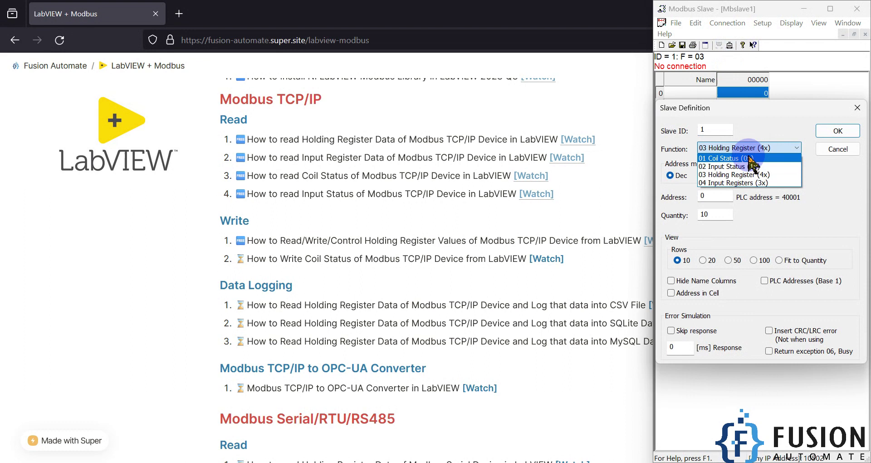
click(750, 157)
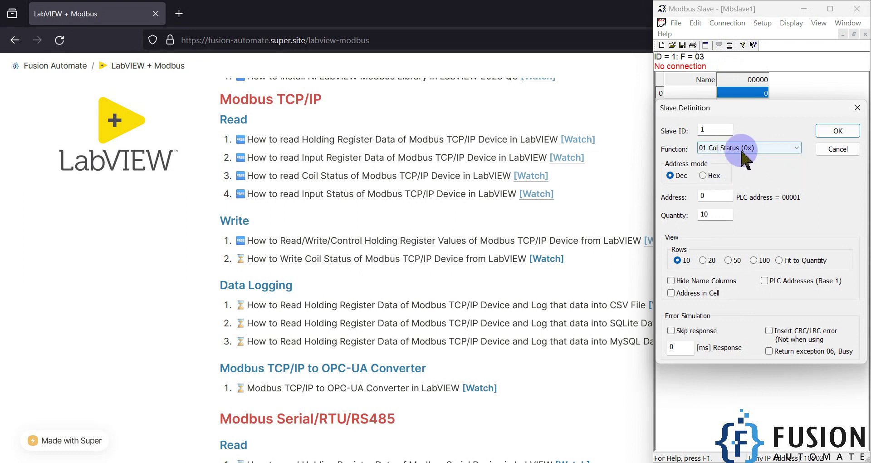
click(837, 130)
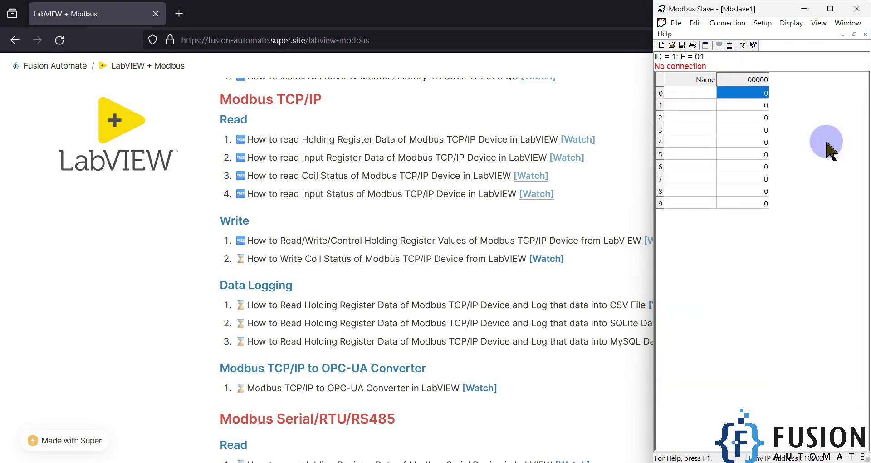
click(536, 9)
drag(249, 259, 459, 260)
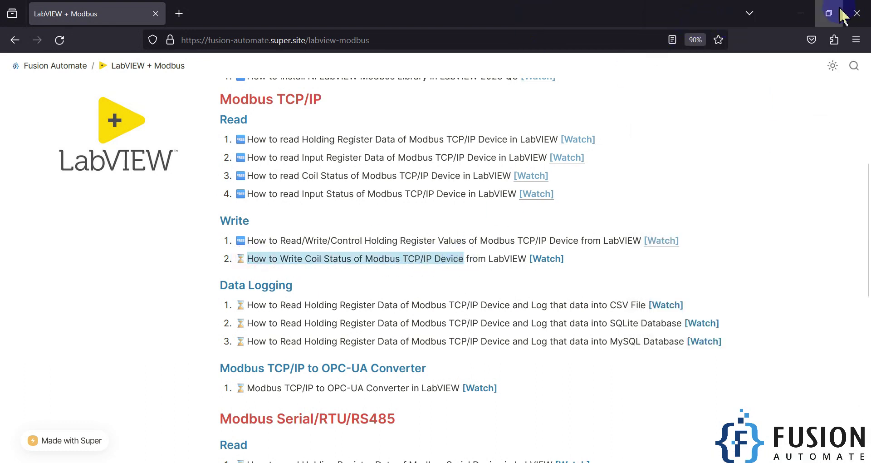
Bring LabVIEW's Write_COIL_MBTCP.vi front panel forward.
click(801, 12)
click(283, 461)
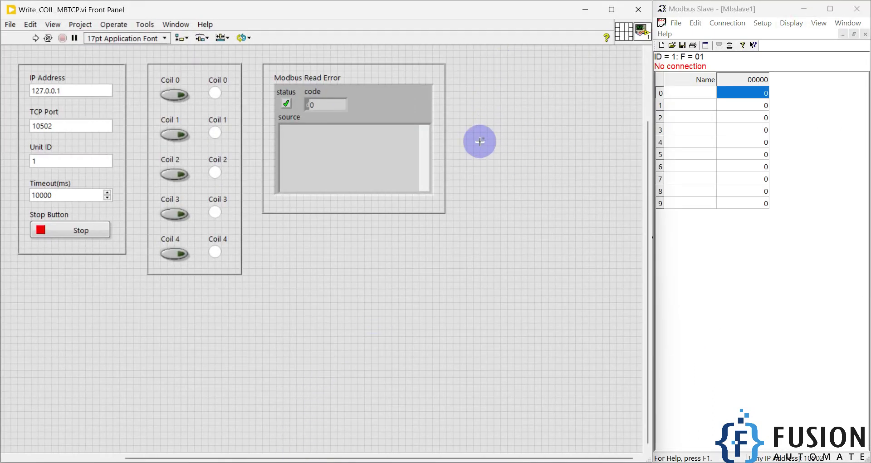
click(437, 169)
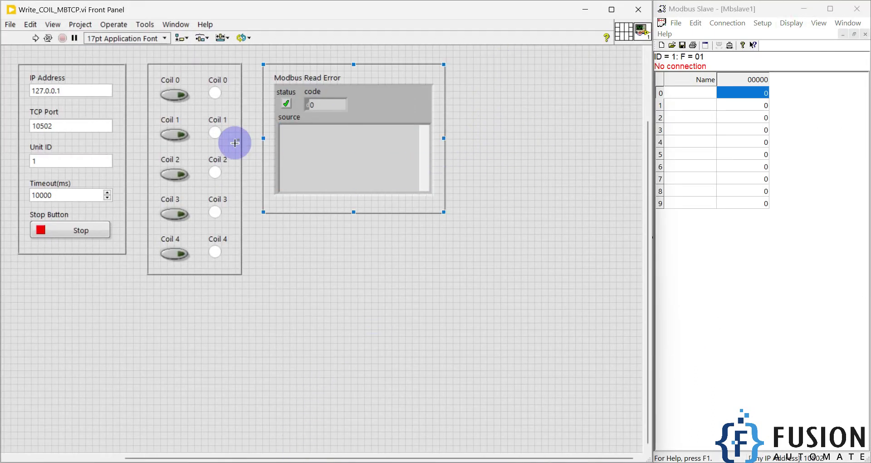
Connect Modbus Slave via Modbus TCP/IP on port 10502, matching LabVIEW's IP and TCP Port.
click(728, 23)
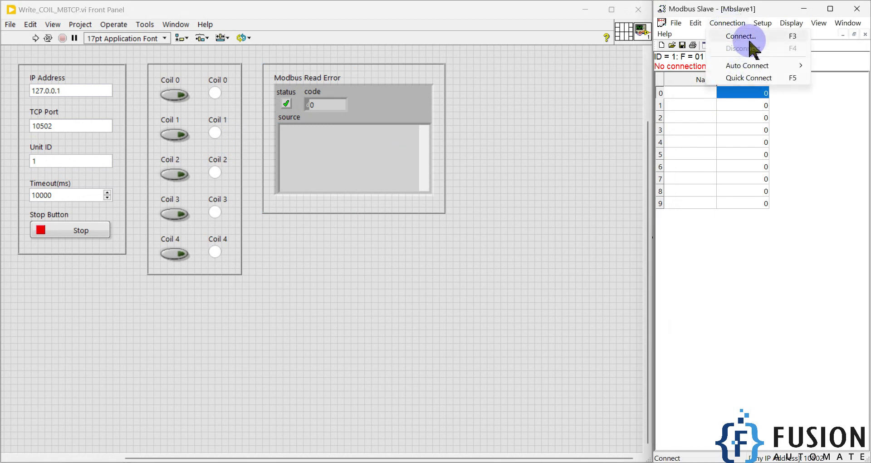
click(750, 38)
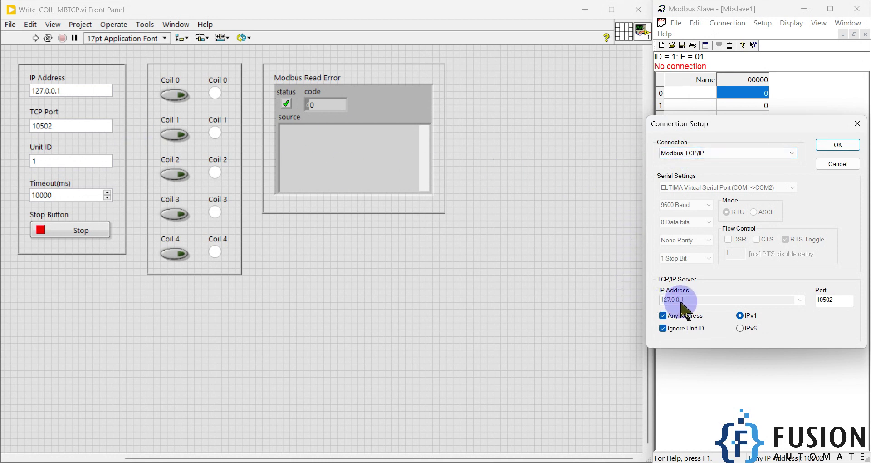
click(75, 90)
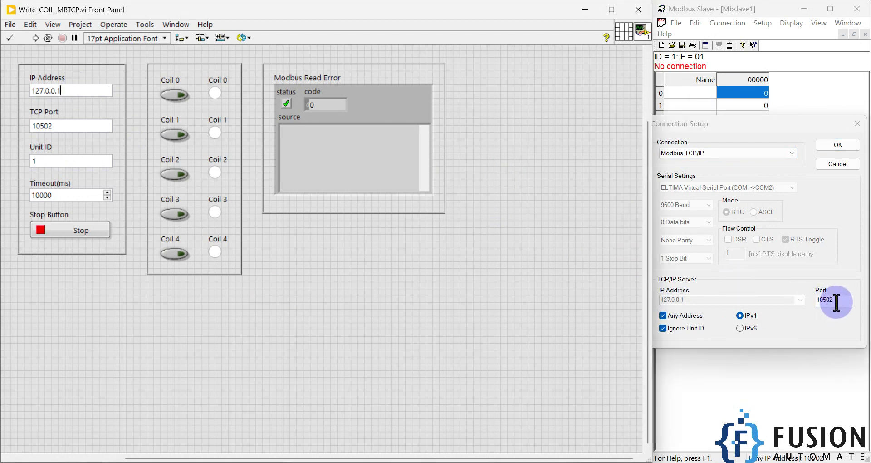
drag(835, 300, 806, 300)
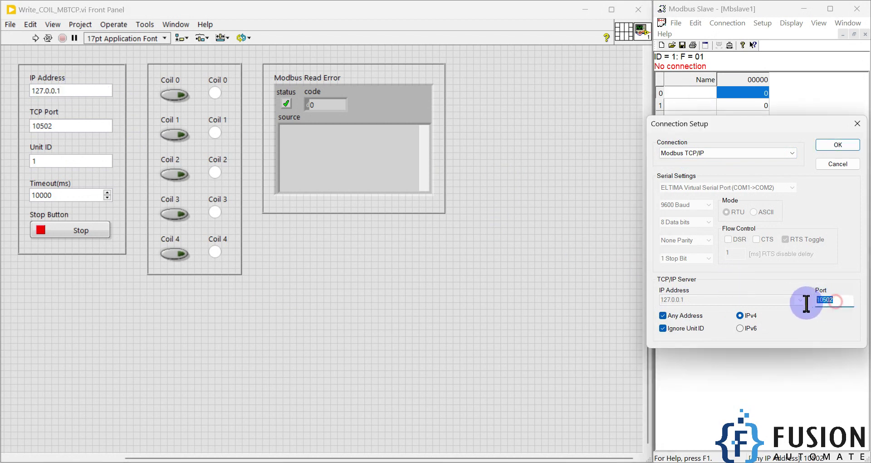
click(86, 127)
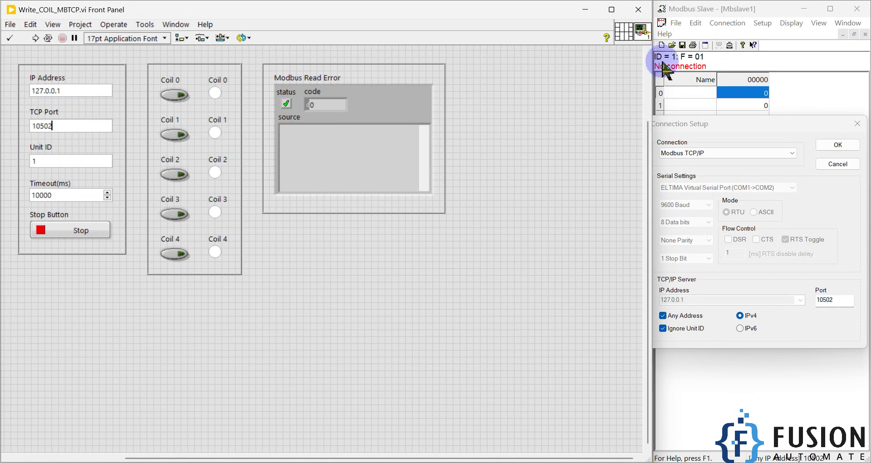
click(838, 147)
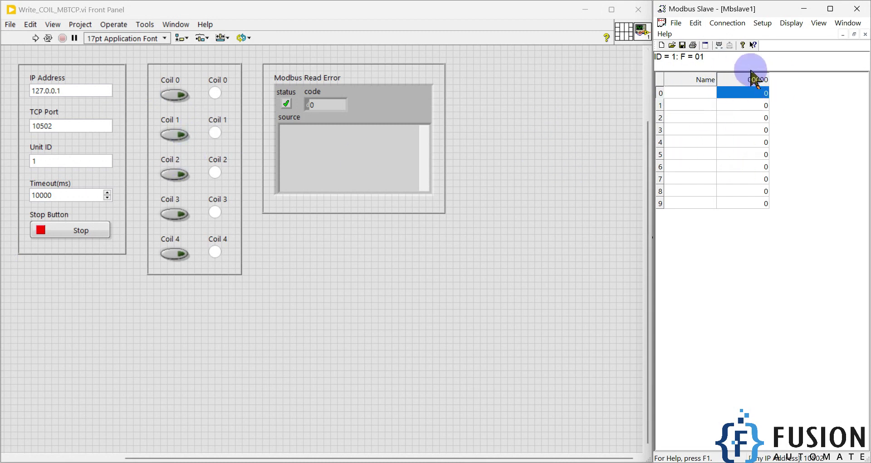
Run the coil-writing VI and switch coils 0 through 4 on, checking the slave table.
click(36, 39)
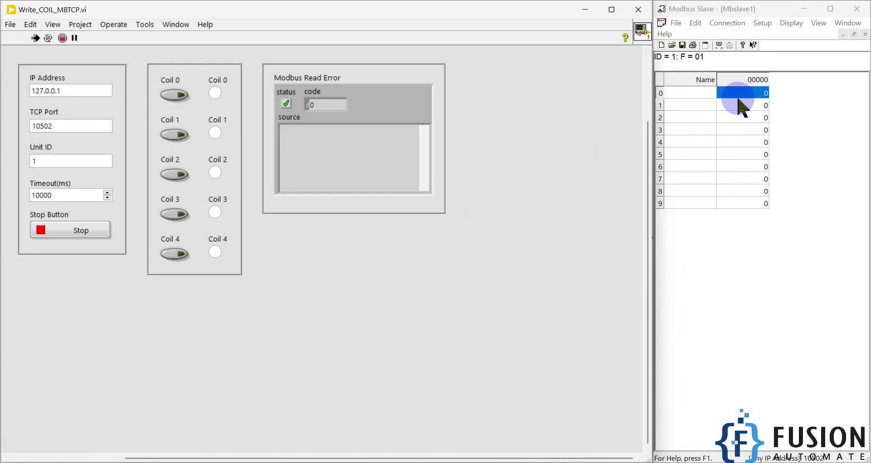
click(176, 95)
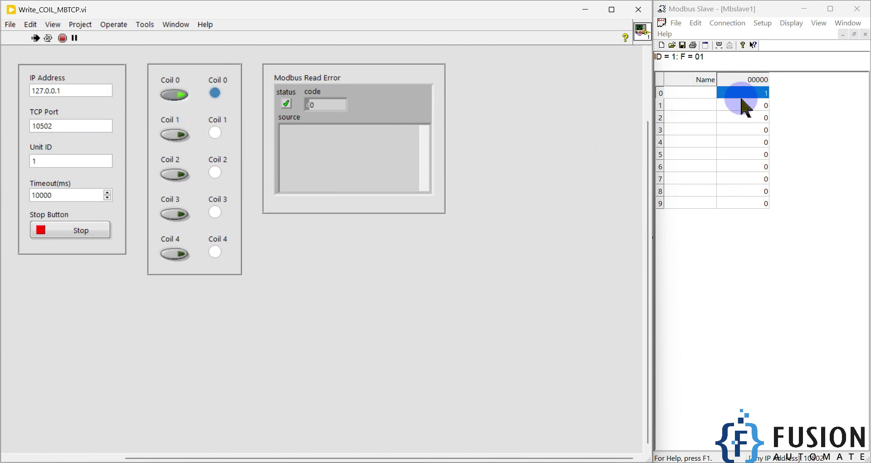
click(182, 135)
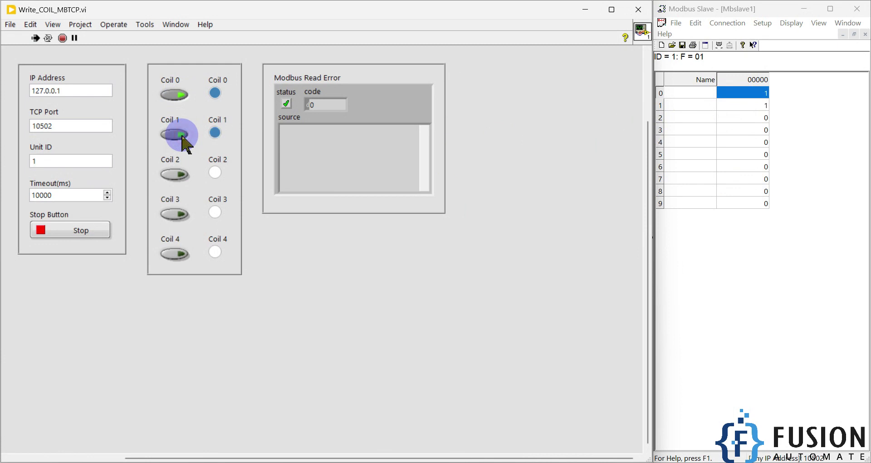
click(757, 106)
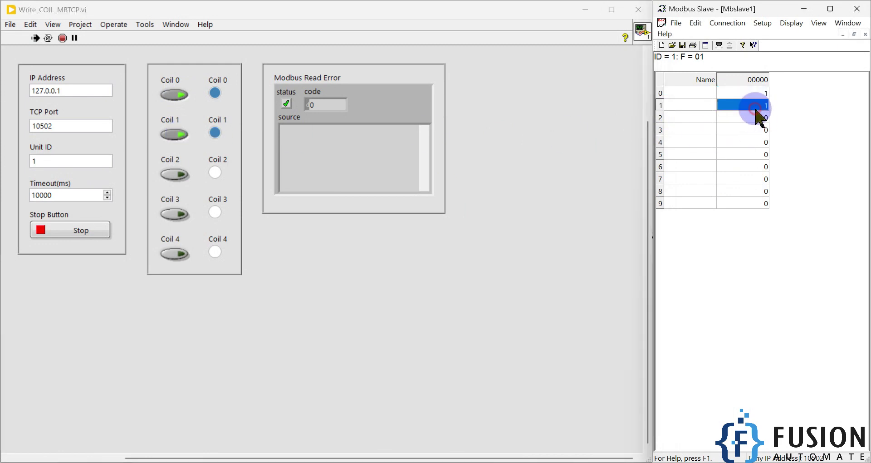
click(175, 178)
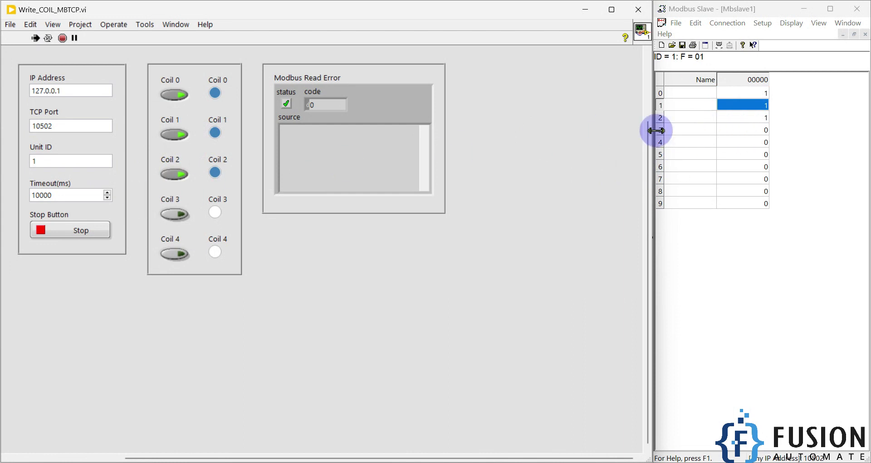
click(663, 118)
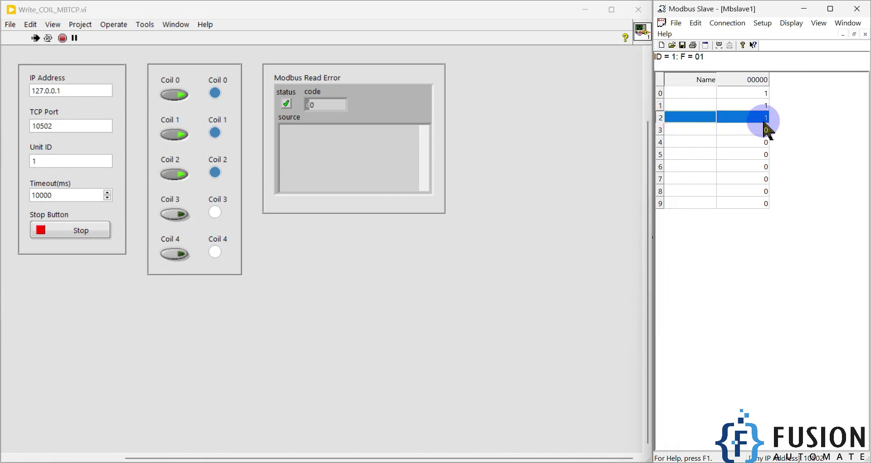
click(180, 215)
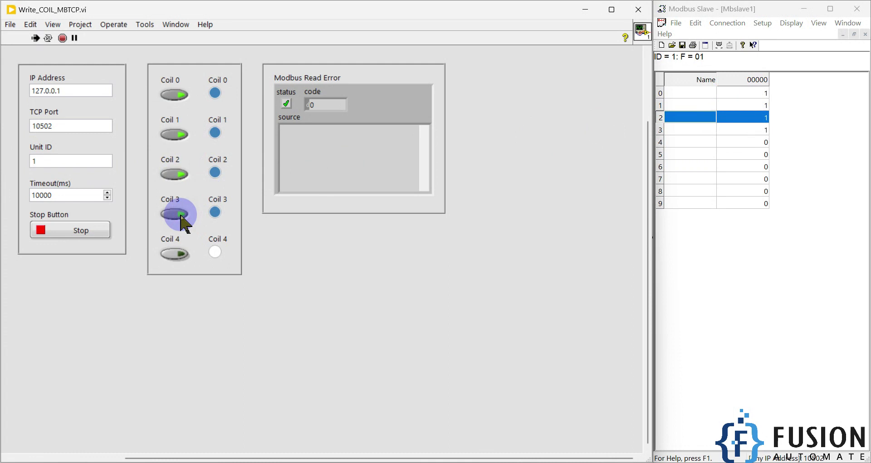
click(177, 253)
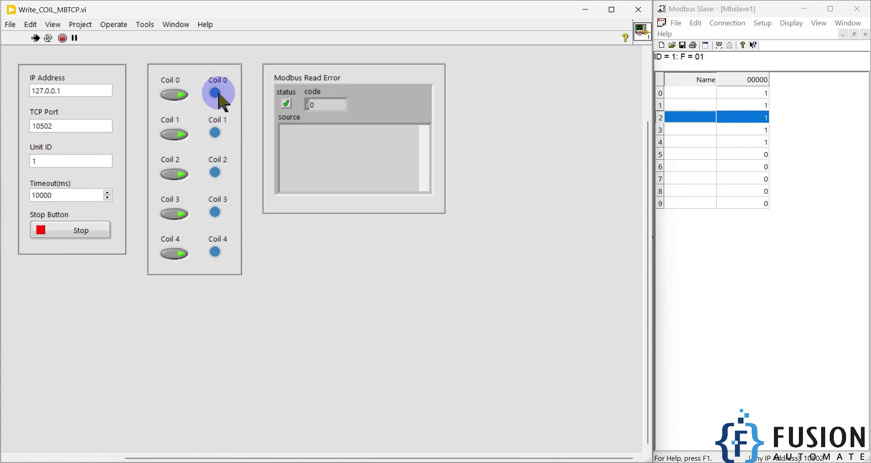
Toggle coil 0 off and back on, then switch coils 1, 2 and 3 off.
click(175, 96)
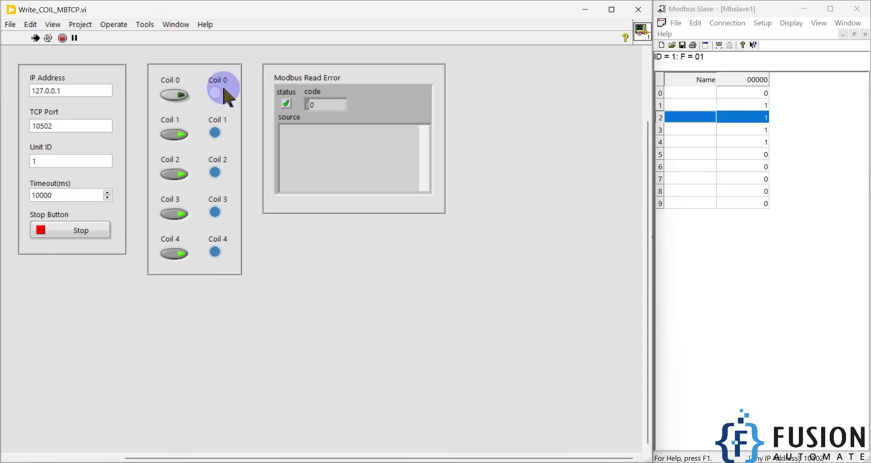
click(178, 94)
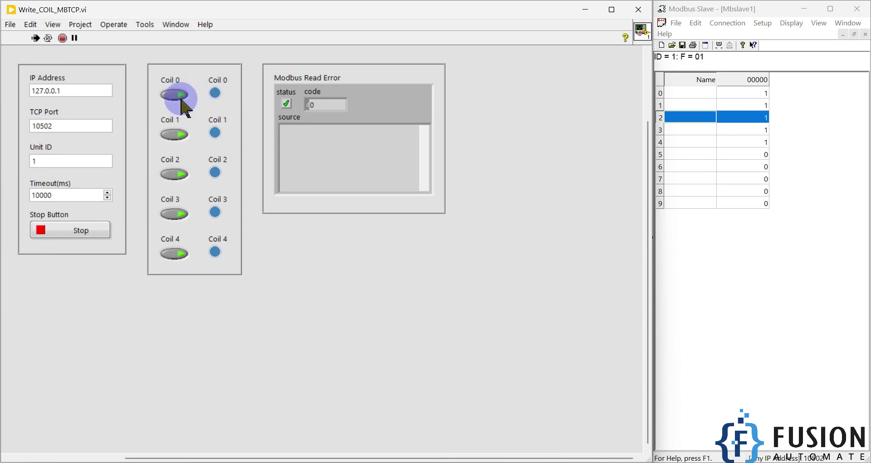
click(180, 135)
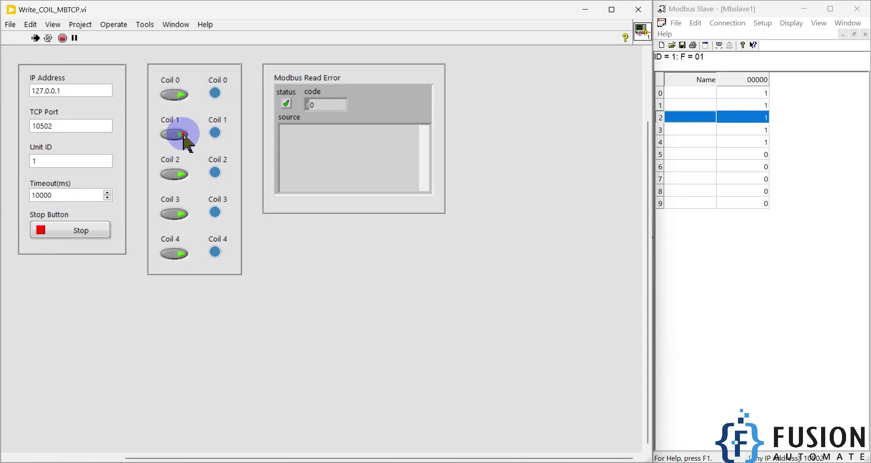
click(177, 174)
click(181, 212)
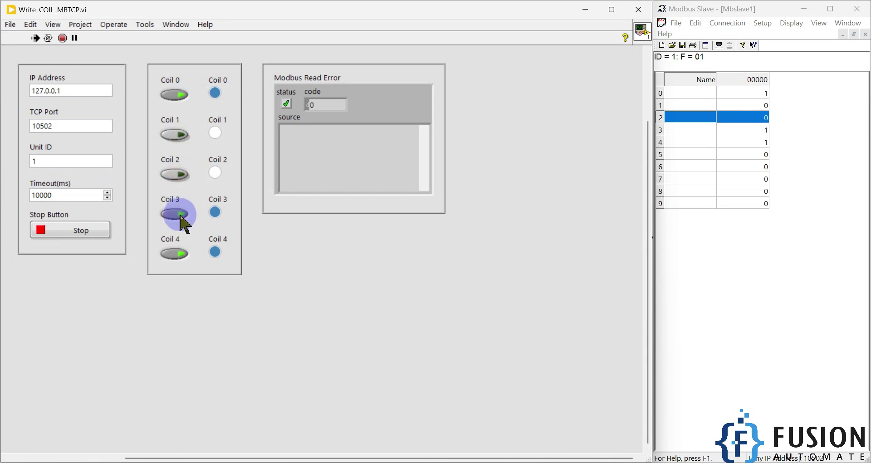
Switch coils 4 and 0 off and coils 1 and 2 on, then return to the web page.
click(184, 253)
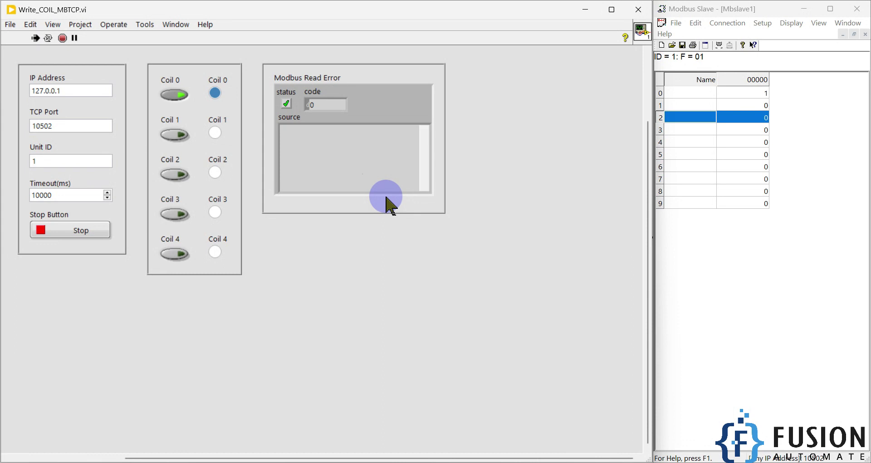
click(177, 95)
click(177, 135)
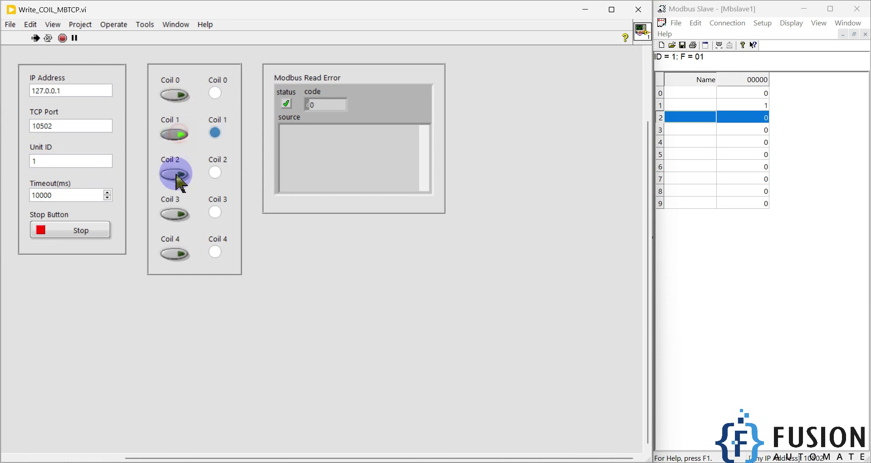
click(177, 175)
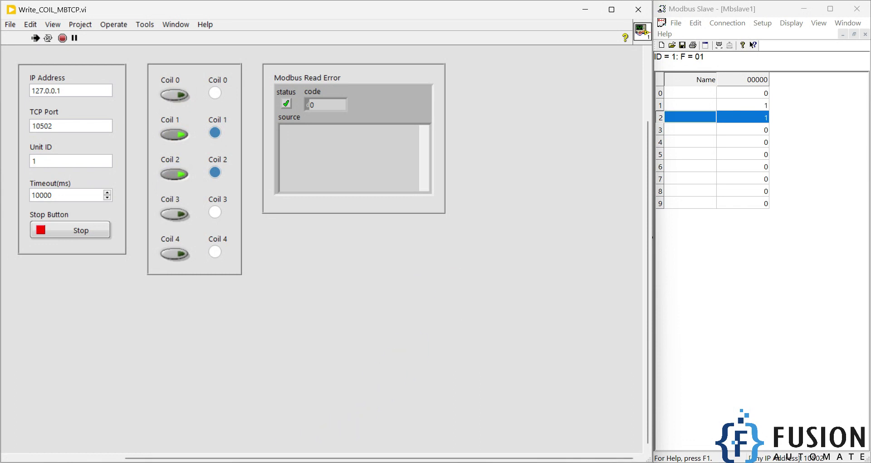
click(313, 461)
Highlight the first Data Logging video title, emphasizing Register, Modbus TCP/IP and CSV.
scroll(318, 358, down, 2)
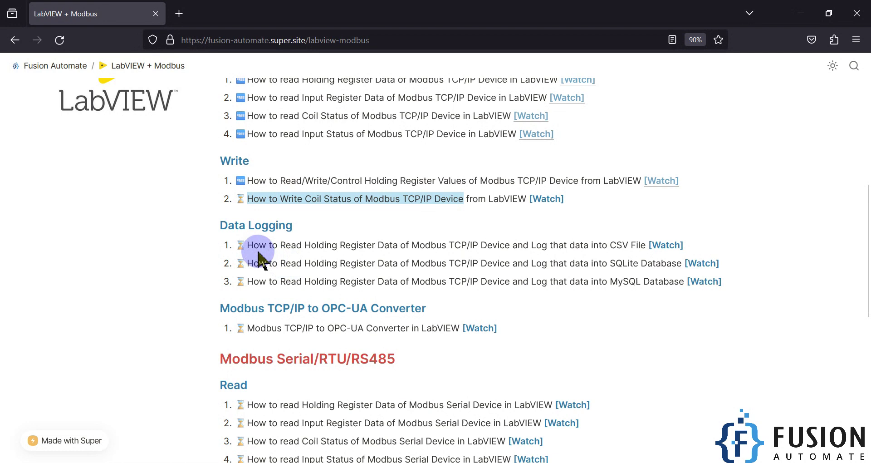
drag(249, 245, 646, 245)
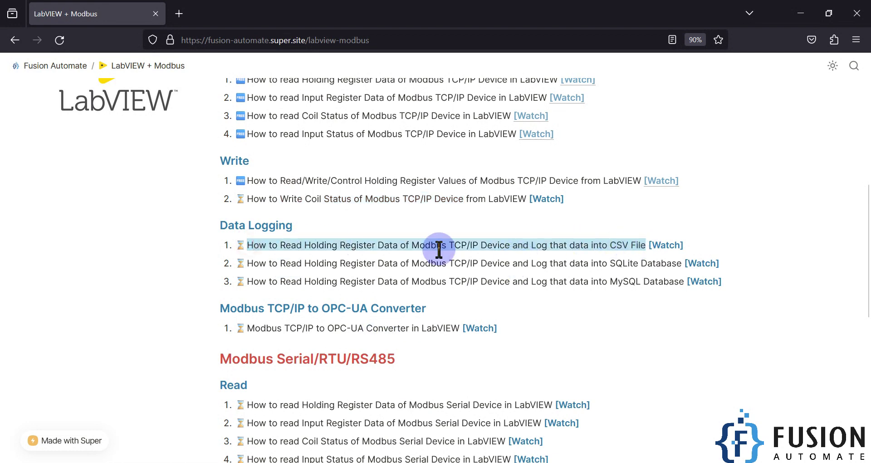
double_click(349, 245)
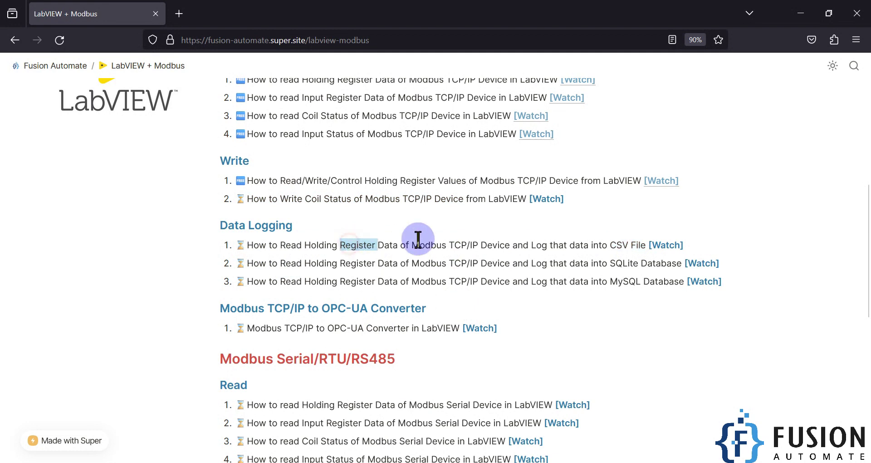
drag(412, 245, 562, 249)
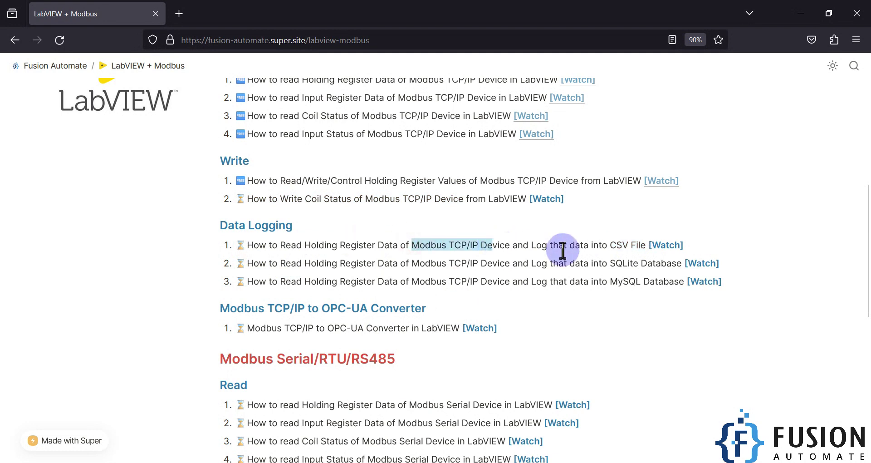
double_click(613, 245)
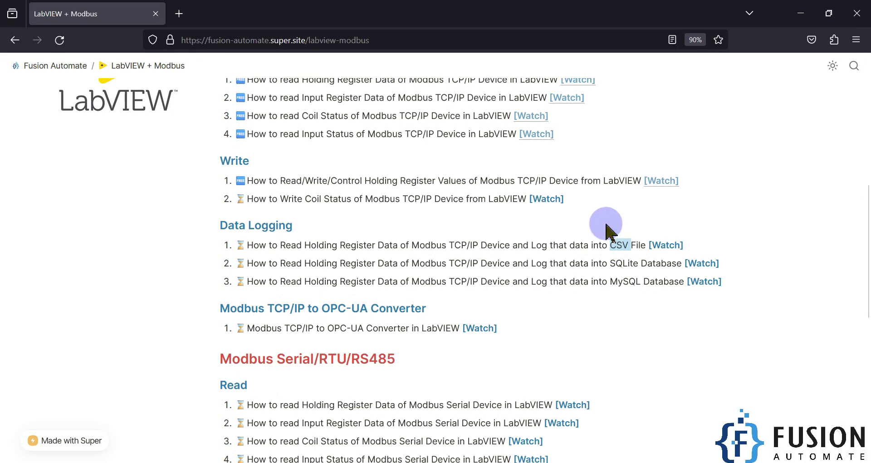
Minimize the browser and abort the running Write_COIL_MBTCP.vi in LabVIEW.
click(801, 13)
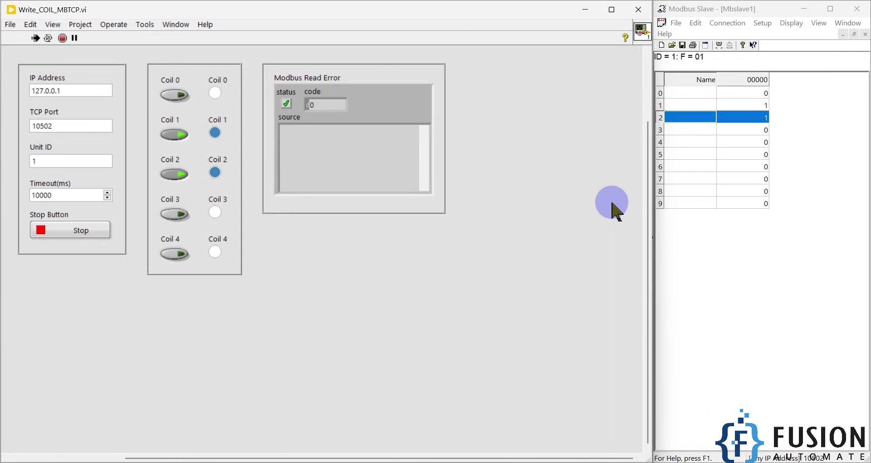
click(63, 39)
click(394, 97)
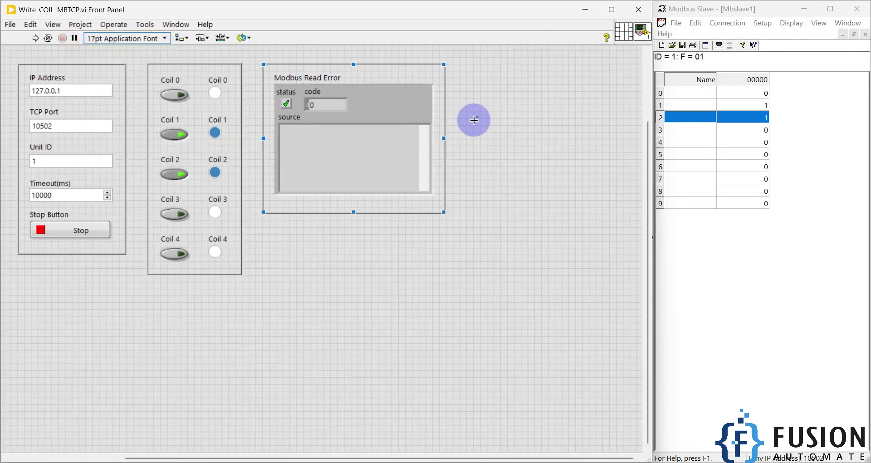